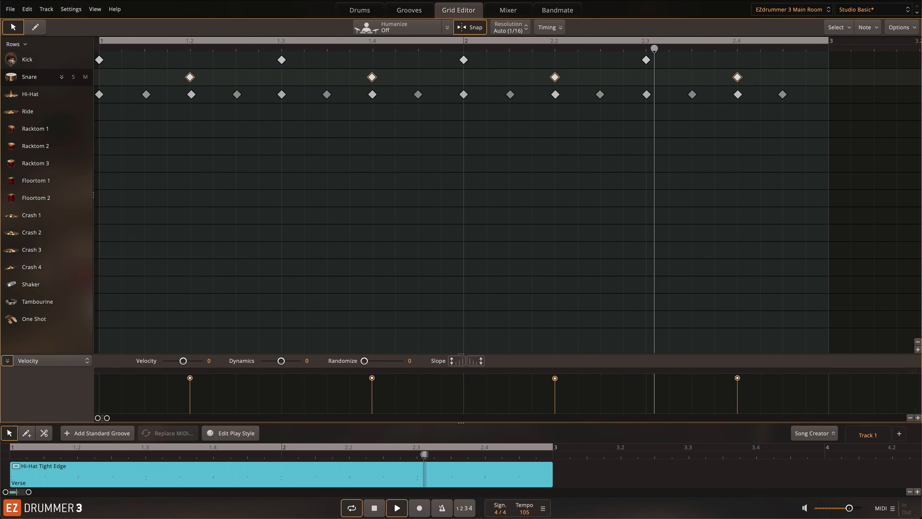
Step: Add snare ghost notes on the off-sixteenths around the backbeats, starting just after beat 1, and play the groove
{"action": "key", "text": "space"}
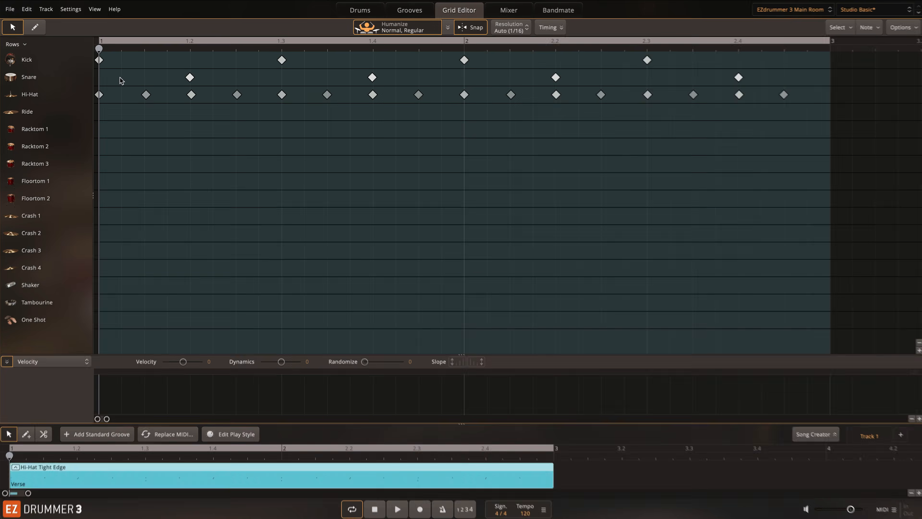
{"action": "left_click", "coordinate": [124, 77]}
{"action": "left_click", "coordinate": [164, 78]}
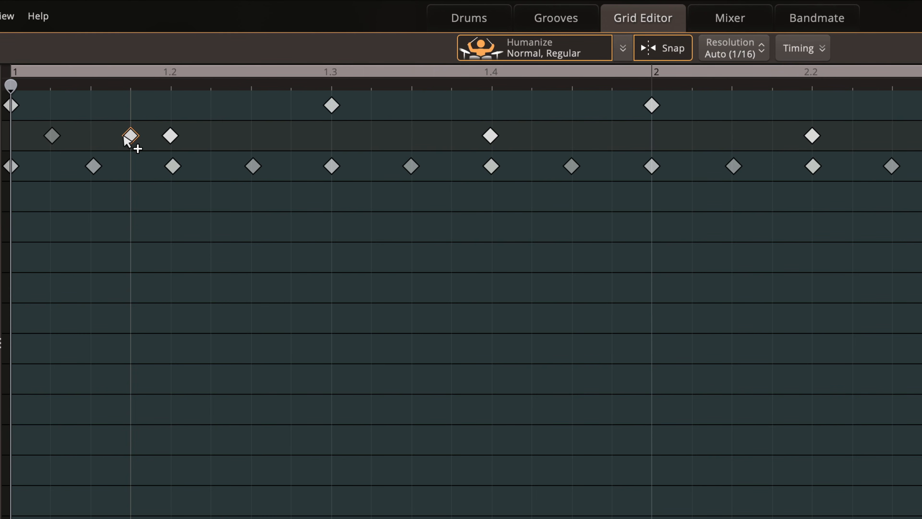
{"action": "left_click", "coordinate": [214, 137]}
{"action": "left_click", "coordinate": [292, 137]}
{"action": "left_click", "coordinate": [373, 142]}
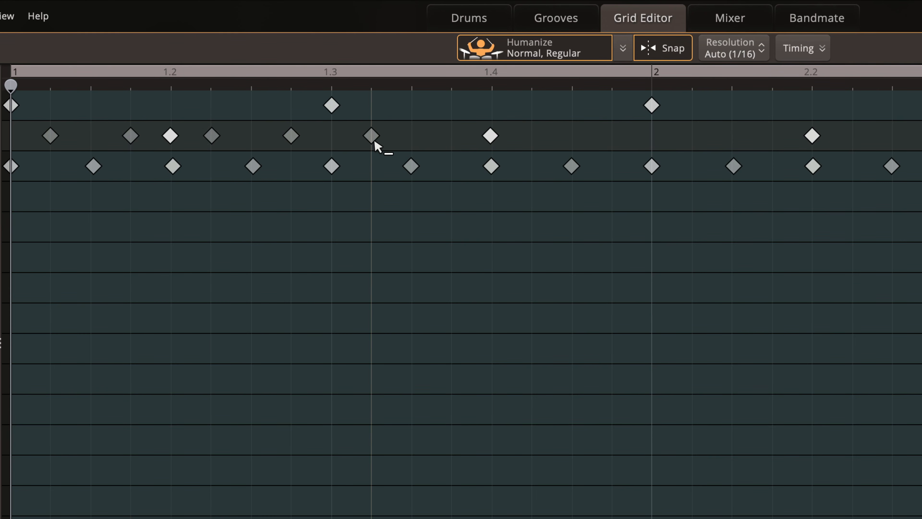
{"action": "left_click", "coordinate": [452, 139]}
{"action": "left_click", "coordinate": [534, 141]}
{"action": "left_click", "coordinate": [626, 143]}
{"action": "key", "text": "space"}
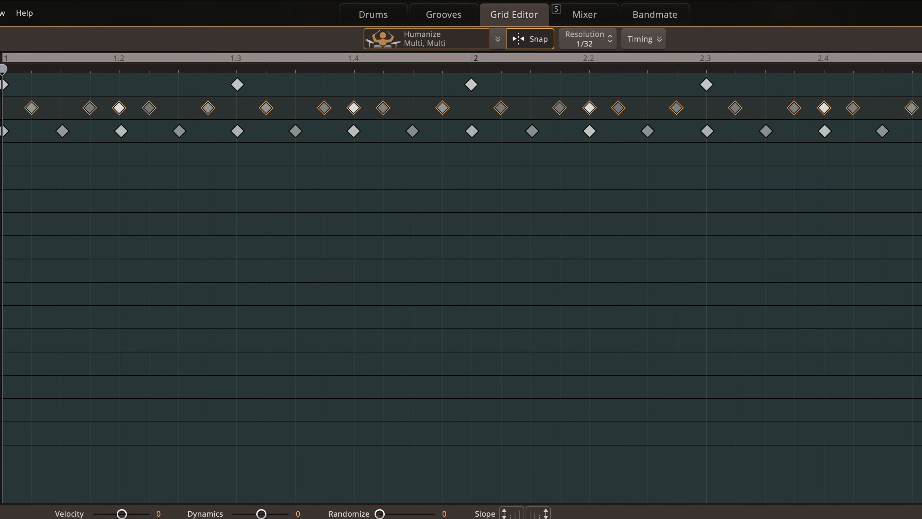
{"action": "key", "text": "space"}
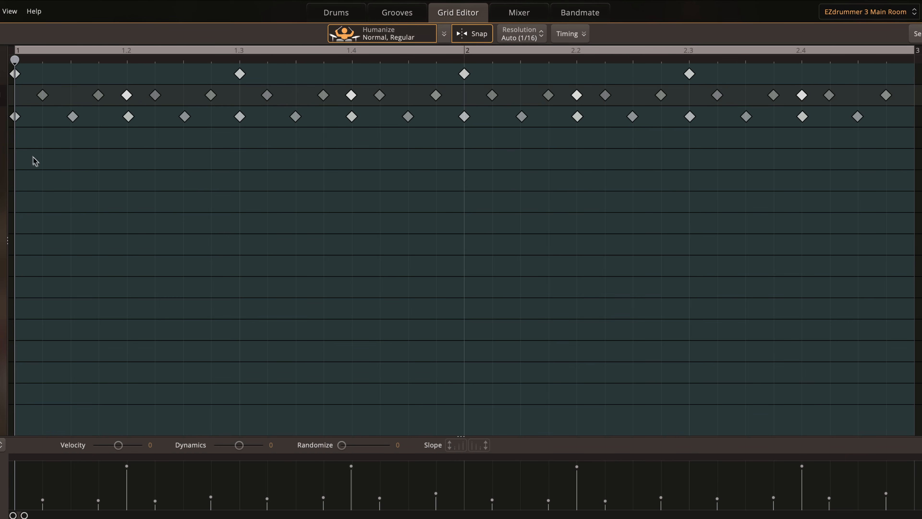
Step: Delete the snare ghost notes directly before the backbeats at 1.2, 1.4, 2.2 and 2.4
{"action": "left_click", "coordinate": [98, 95]}
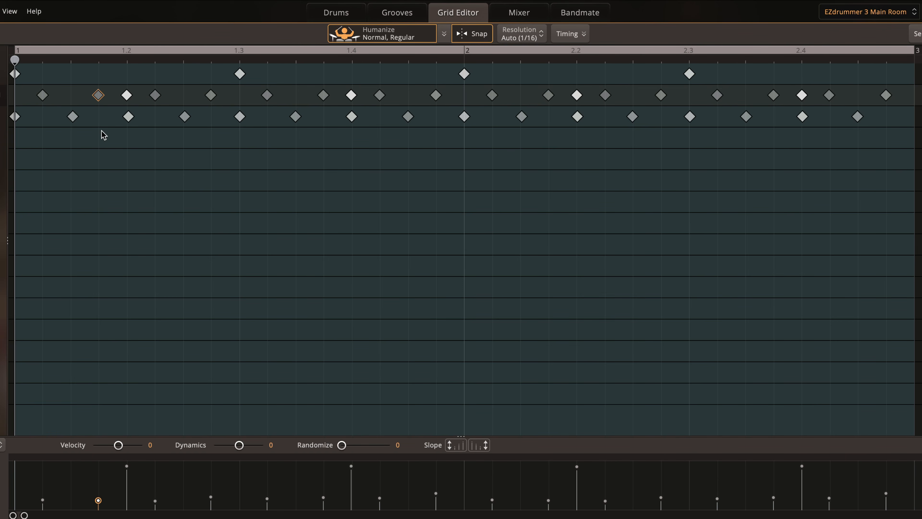
{"action": "left_click", "coordinate": [323, 95]}
{"action": "left_click", "coordinate": [549, 96]}
{"action": "left_click", "coordinate": [773, 95]}
{"action": "left_click", "coordinate": [98, 95]}
{"action": "key", "text": "Delete"}
{"action": "left_click", "coordinate": [324, 95]}
{"action": "key", "text": "Delete"}
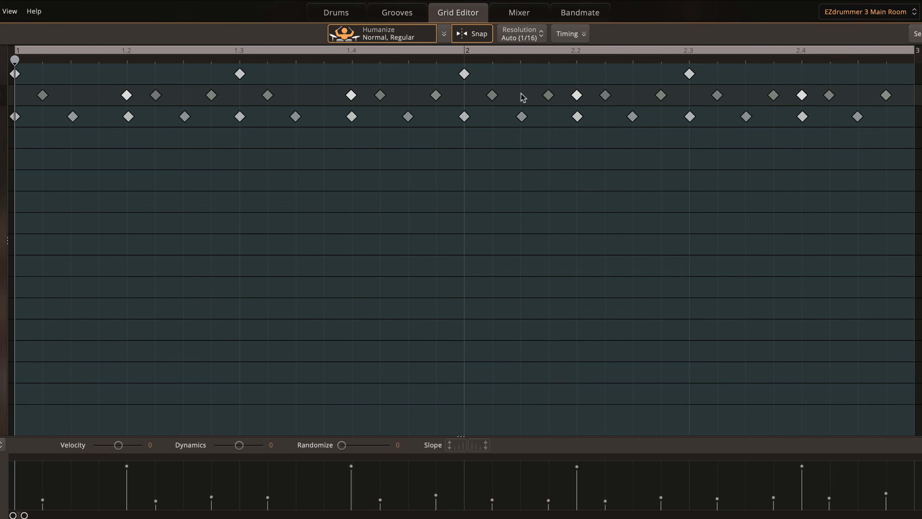
{"action": "left_click", "coordinate": [548, 95]}
{"action": "key", "text": "Delete"}
{"action": "left_click", "coordinate": [773, 95]}
{"action": "key", "text": "Delete"}
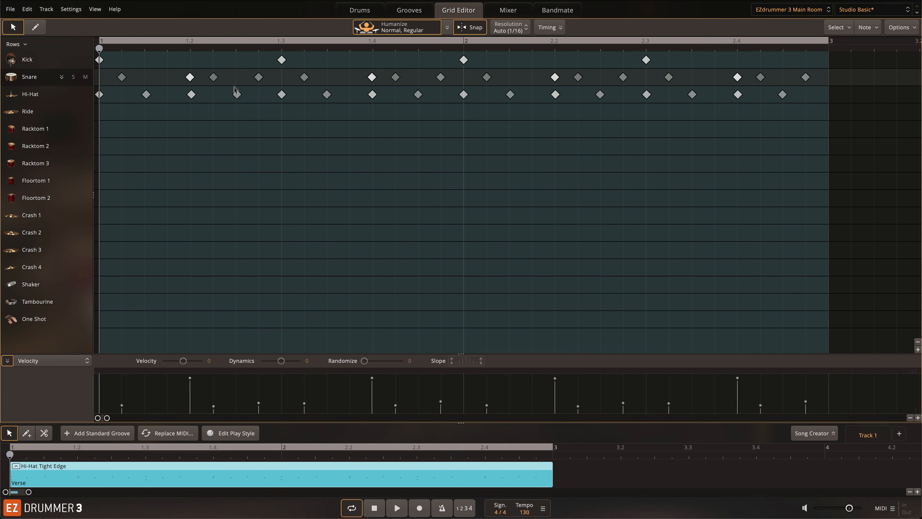
Step: Delete the snare ghost notes directly after the backbeats at 1.2, 1.4, 2.2 and 2.4, and audition the groove
{"action": "double_click", "coordinate": [214, 79]}
{"action": "double_click", "coordinate": [396, 78]}
{"action": "left_click", "coordinate": [578, 77]}
{"action": "left_click", "coordinate": [578, 77]}
{"action": "double_click", "coordinate": [761, 77]}
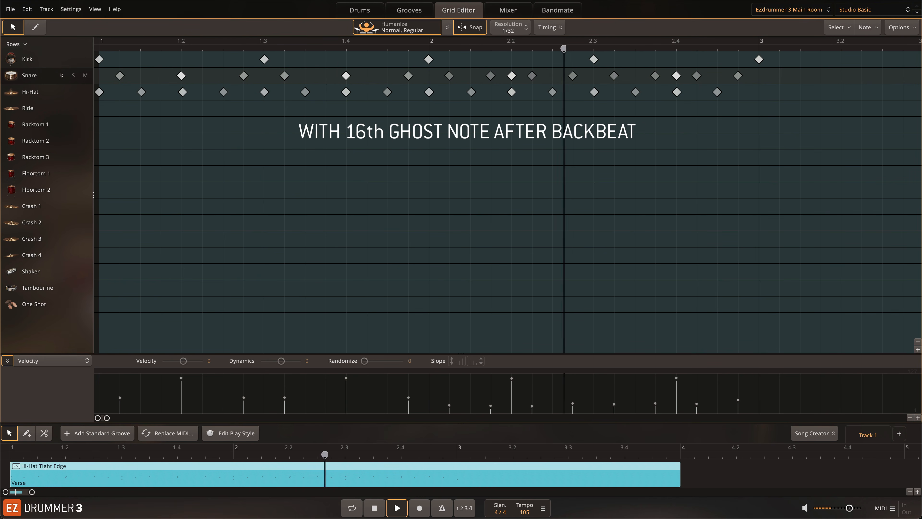
{"action": "key", "text": "space"}
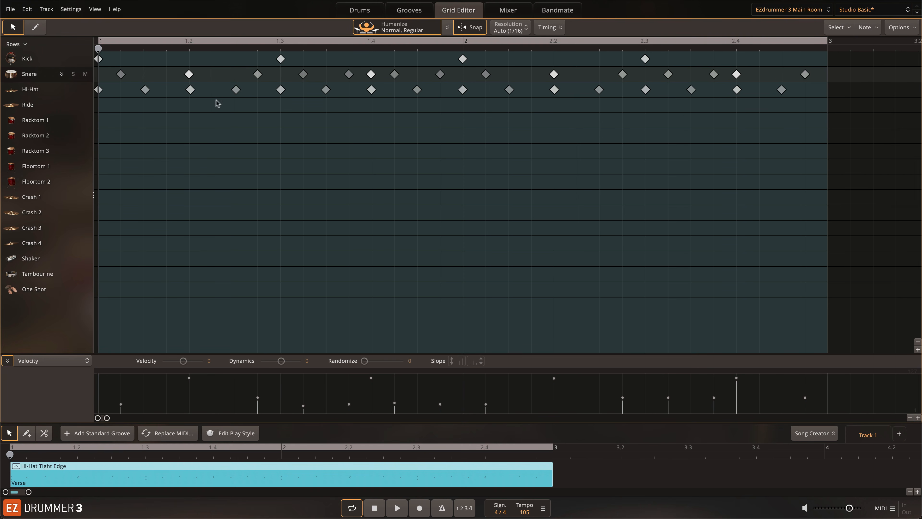
Step: Add snare ghost notes on the eighths after 1.2 and 2.2, lower their velocities, and play the groove
{"action": "left_click", "coordinate": [235, 74]}
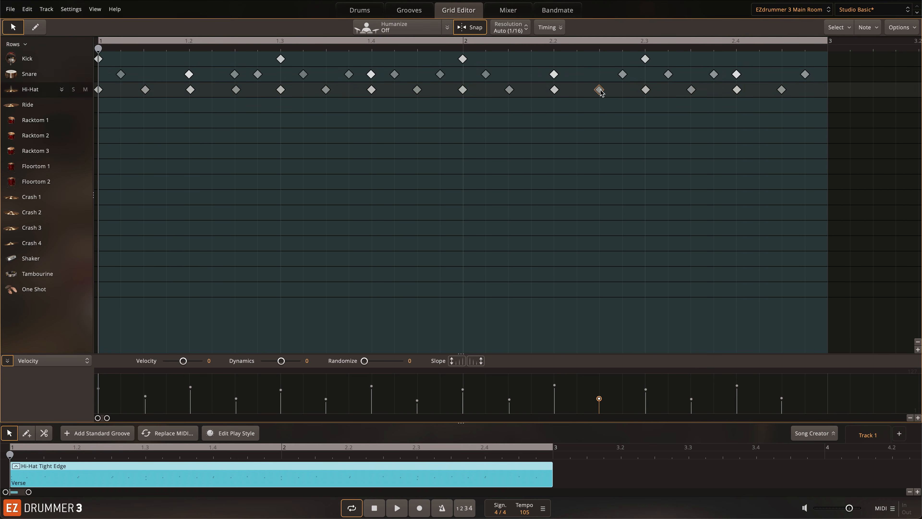
{"action": "left_click", "coordinate": [600, 75]}
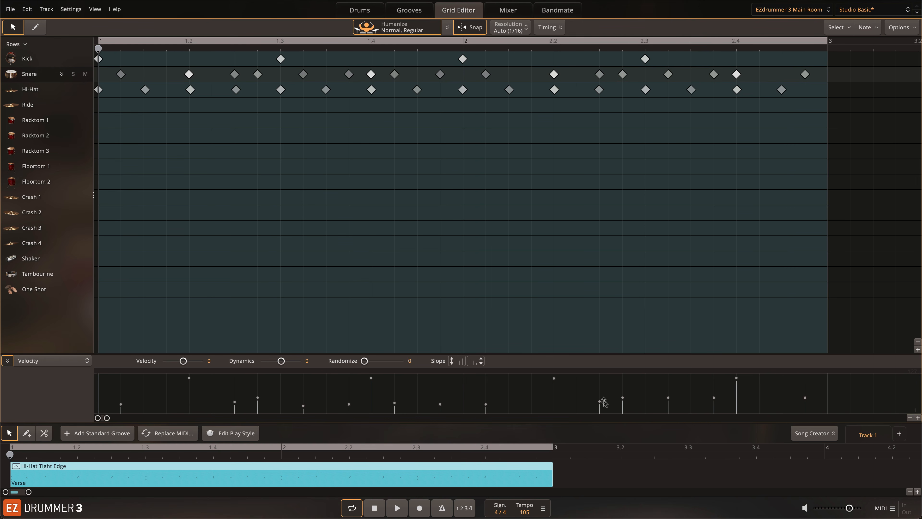
{"action": "left_click_drag", "start_coordinate": [600, 402], "coordinate": [599, 410]}
{"action": "left_click_drag", "start_coordinate": [234, 402], "coordinate": [234, 408]}
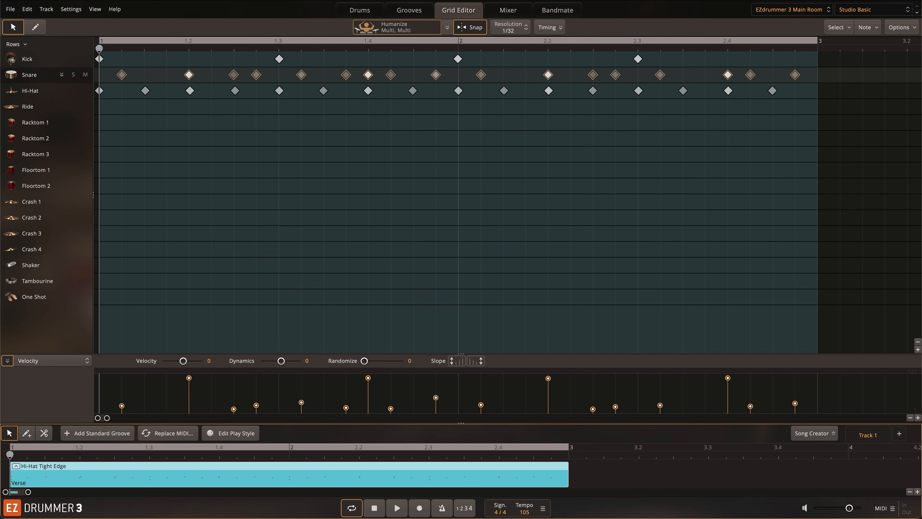
{"action": "key", "text": "space"}
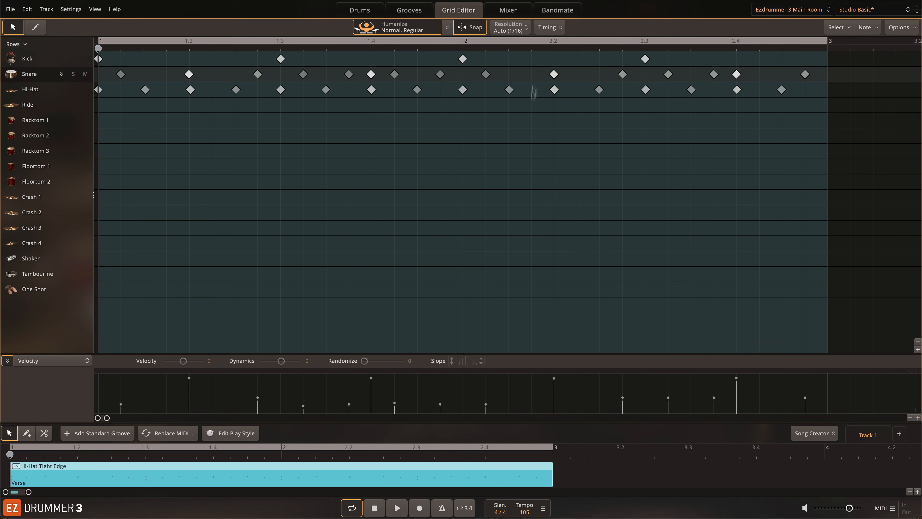
Step: At 1/32 grid resolution, double the snare ghost notes leading into 1.3, 2, 2.3 and 3, and play the result
{"action": "left_click", "coordinate": [516, 29]}
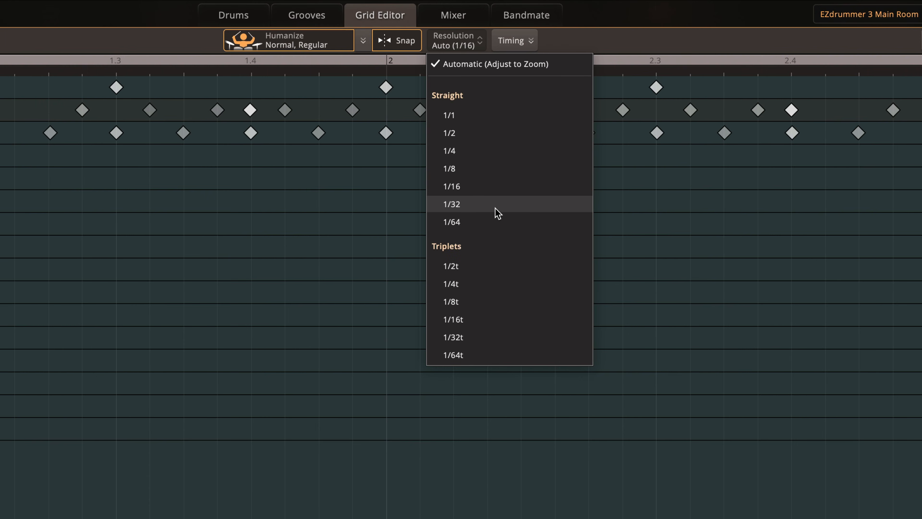
{"action": "left_click", "coordinate": [497, 204]}
{"action": "left_click", "coordinate": [116, 87]}
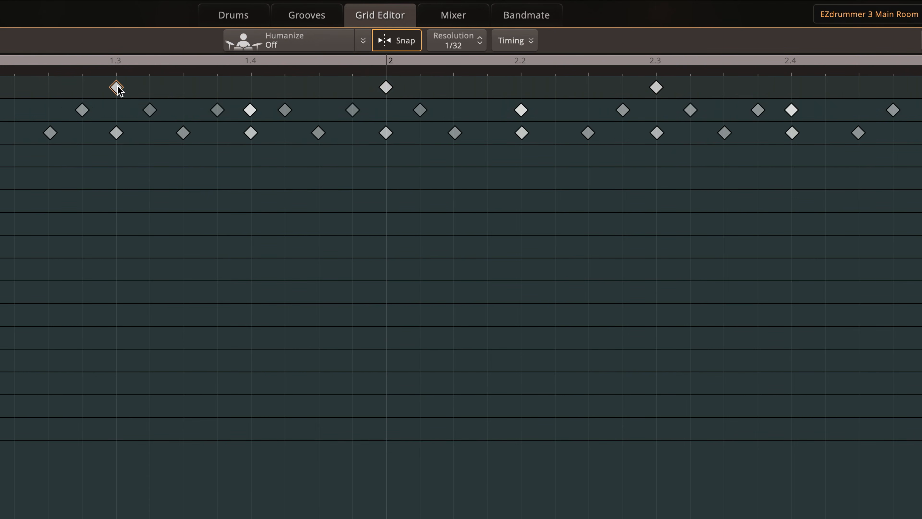
{"action": "scroll", "coordinate": [116, 89], "scroll_direction": "up", "scroll_amount": 3}
{"action": "left_click", "coordinate": [105, 111]}
{"action": "left_click", "coordinate": [126, 110]}
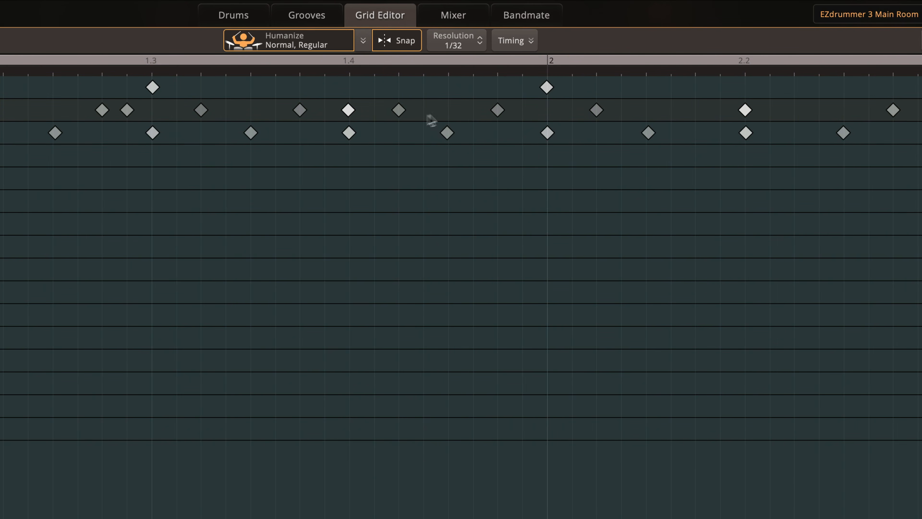
{"action": "scroll", "coordinate": [522, 115], "scroll_direction": "right", "scroll_amount": 5}
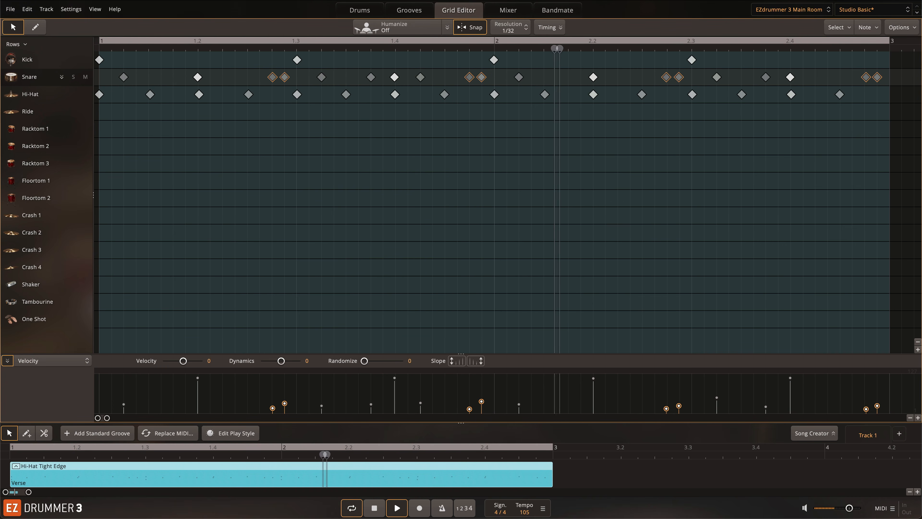
{"action": "key", "text": "space"}
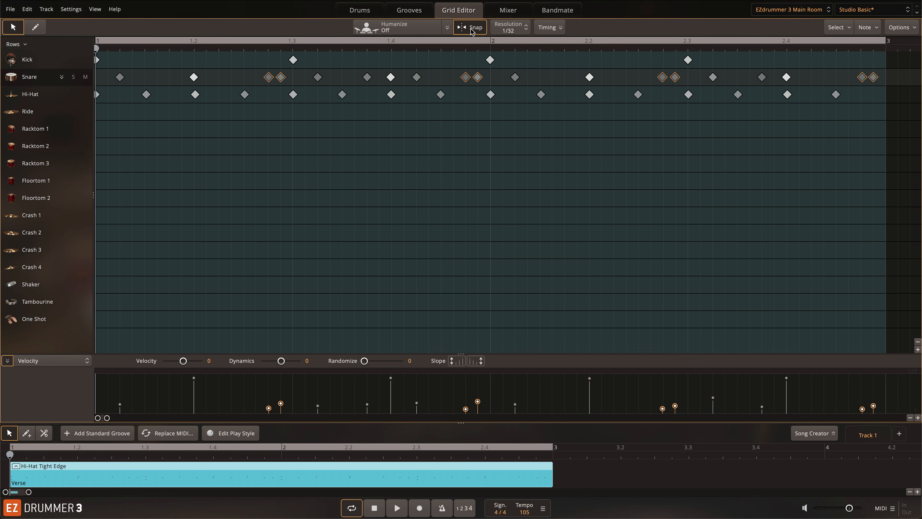
Step: With snapping off, nudge the selected doubled snare ghost notes slightly later and play the groove
{"action": "scroll", "coordinate": [471, 123], "scroll_direction": "up", "scroll_amount": 5}
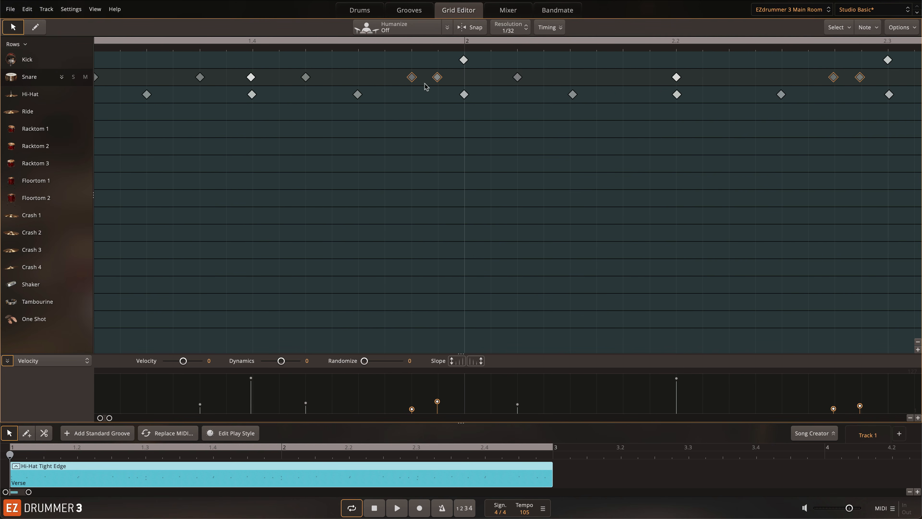
{"action": "scroll", "coordinate": [426, 87], "scroll_direction": "up", "scroll_amount": 1}
{"action": "left_click_drag", "start_coordinate": [391, 81], "coordinate": [395, 81]}
{"action": "scroll", "coordinate": [397, 142], "scroll_direction": "down", "scroll_amount": 6}
{"action": "key", "text": "space"}
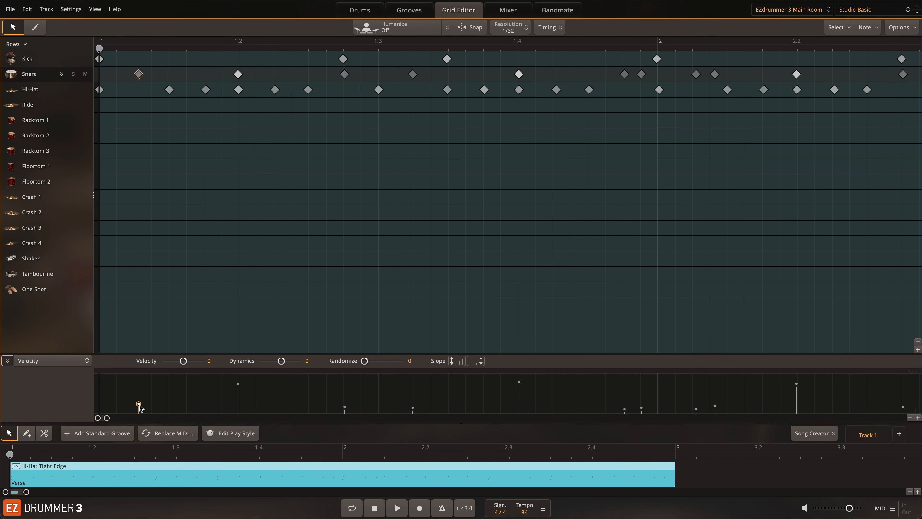
Step: Lower the velocity of the first snare ghost note in bar 1 and add a second ghost note right after it
{"action": "left_click_drag", "start_coordinate": [138, 404], "coordinate": [137, 410]}
{"action": "double_click", "coordinate": [155, 74]}
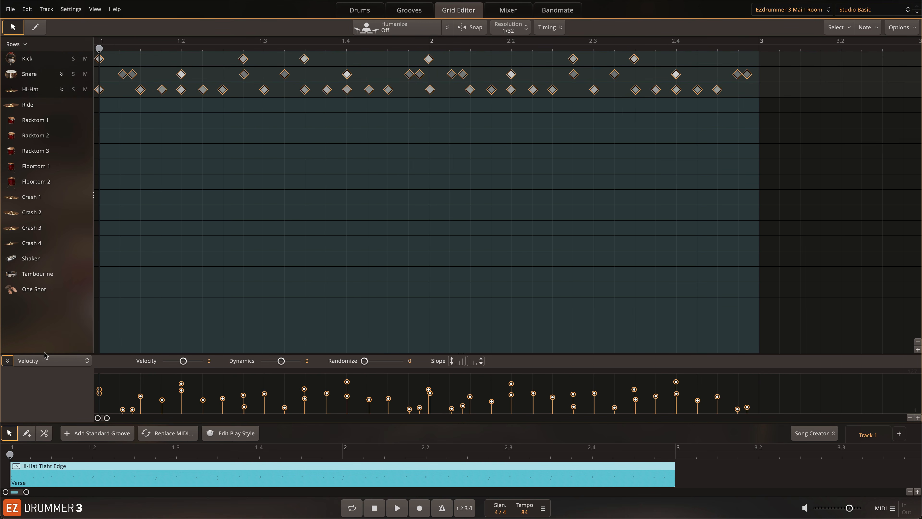
Step: Display the Velocity values of all snare notes and enlarge the velocity lane
{"action": "left_click", "coordinate": [45, 359]}
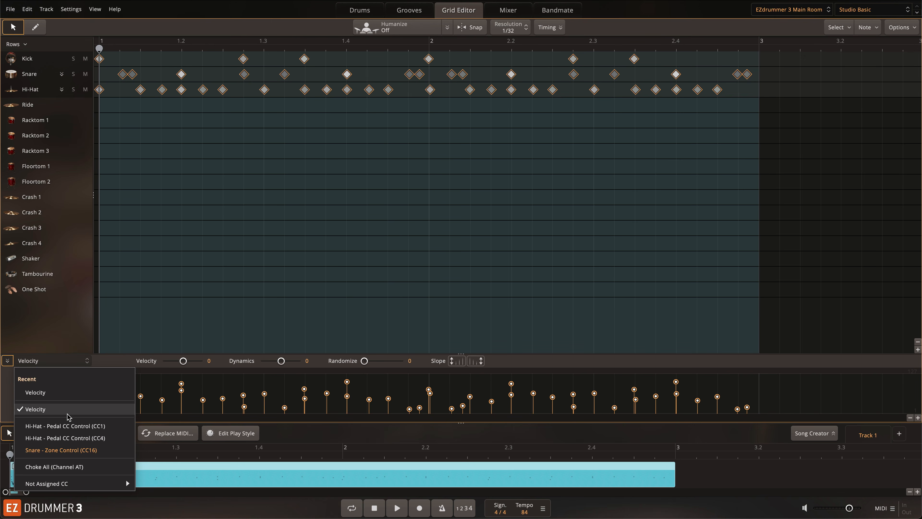
{"action": "left_click", "coordinate": [58, 409]}
{"action": "left_click", "coordinate": [36, 77]}
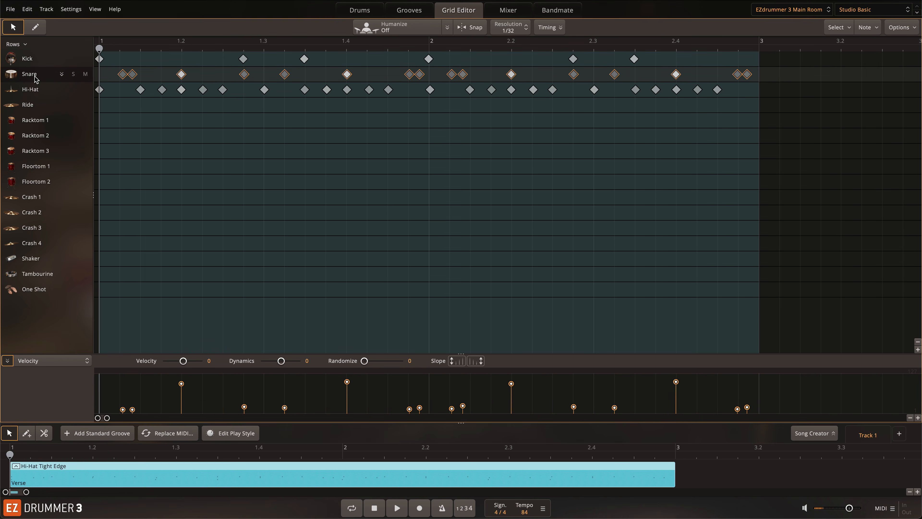
{"action": "left_click_drag", "start_coordinate": [156, 354], "coordinate": [162, 280]}
Step: Select all the low-velocity snare ghost notes and adjust their velocities together while auditioning the groove
{"action": "left_click_drag", "start_coordinate": [876, 366], "coordinate": [57, 445]}
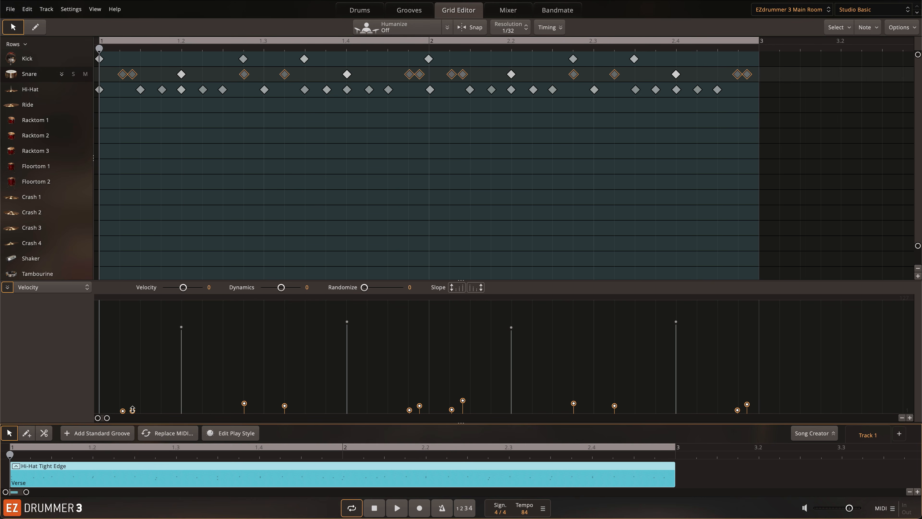
{"action": "key", "text": "space"}
{"action": "mouse_move", "coordinate": [132, 408]}
{"action": "left_mouse_down"}
{"action": "mouse_move", "coordinate": [136, 359]}
{"action": "mouse_move", "coordinate": [134, 411]}
{"action": "left_mouse_up"}
{"action": "left_click_drag", "start_coordinate": [134, 409], "coordinate": [136, 404]}
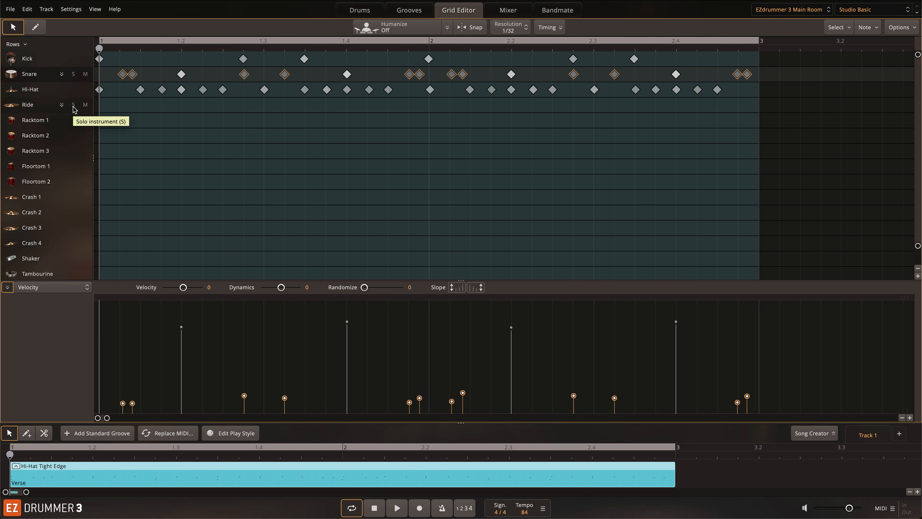
Step: Expand the snare articulations, audition the selected ghost notes on Edge, and return them to Center
{"action": "left_click", "coordinate": [62, 74]}
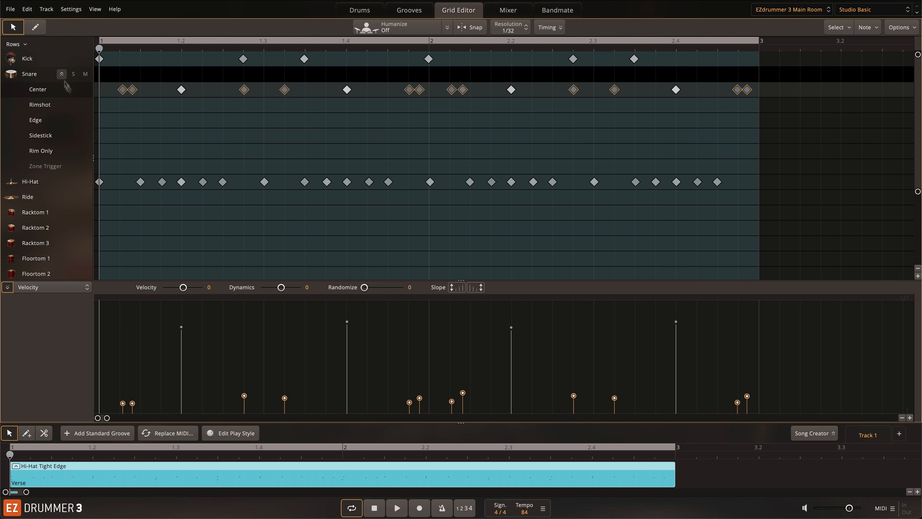
{"action": "left_click_drag", "start_coordinate": [134, 93], "coordinate": [134, 125]}
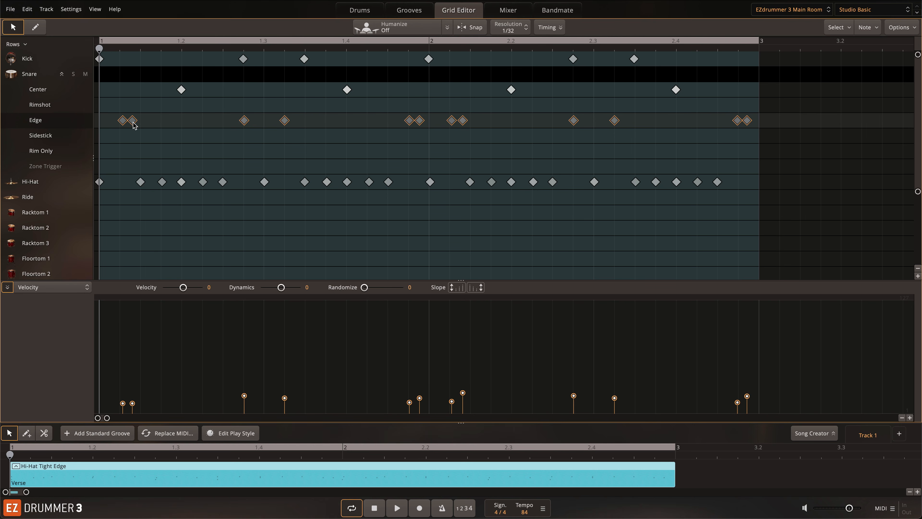
{"action": "key", "text": "space"}
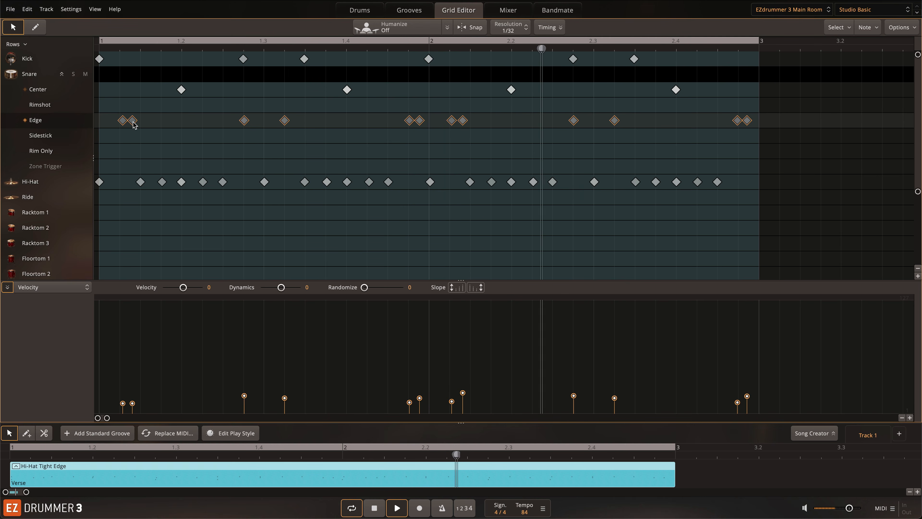
{"action": "left_click_drag", "start_coordinate": [134, 125], "coordinate": [134, 94]}
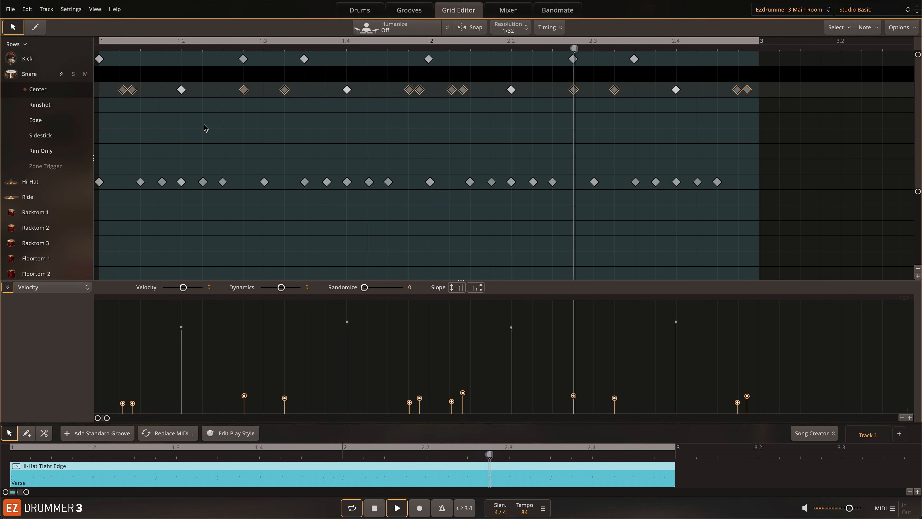
Step: Move the four loud snare backbeats from Center to Rimshot and play the groove
{"action": "left_click_drag", "start_coordinate": [133, 343], "coordinate": [804, 302]}
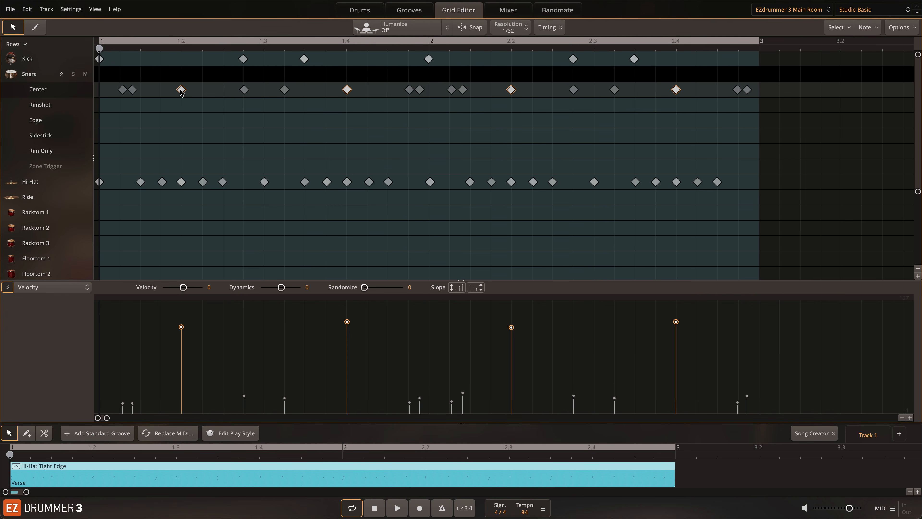
{"action": "left_click_drag", "start_coordinate": [182, 91], "coordinate": [182, 104]}
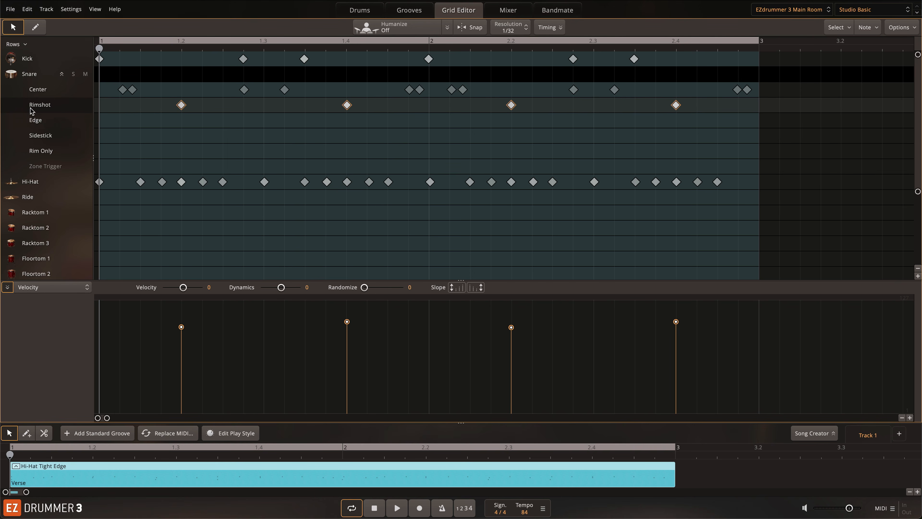
{"action": "key", "text": "space"}
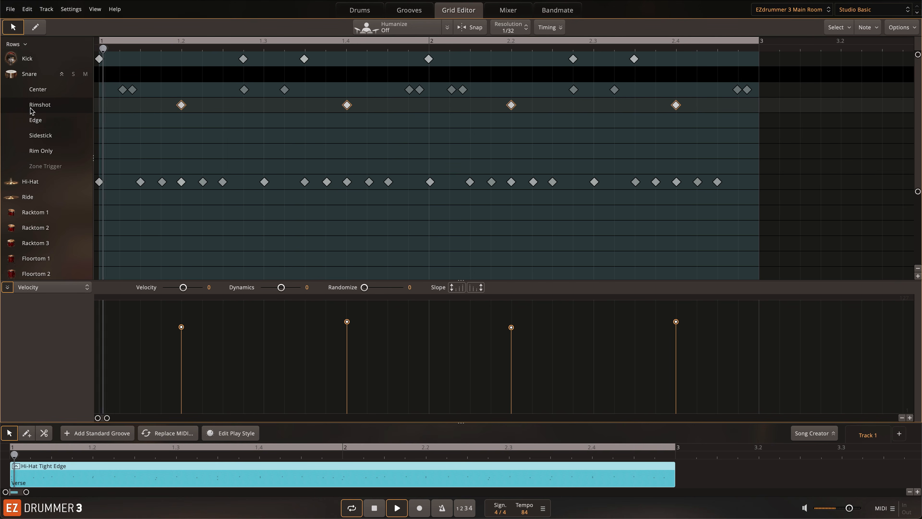